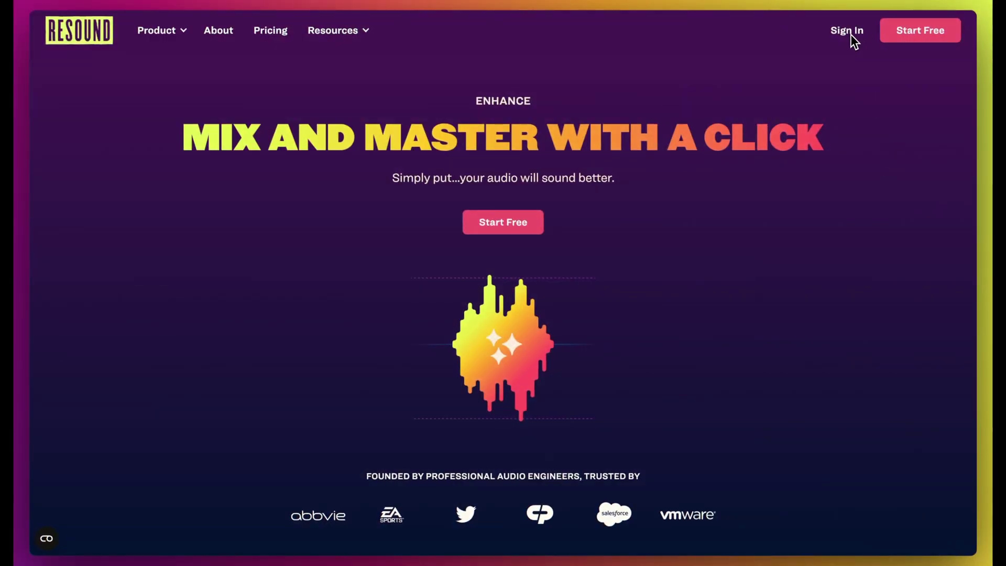
# - Sign in and upload Track 1–3.wav as one multitrack session with 16 detected edits
pyautogui.click(851, 38)
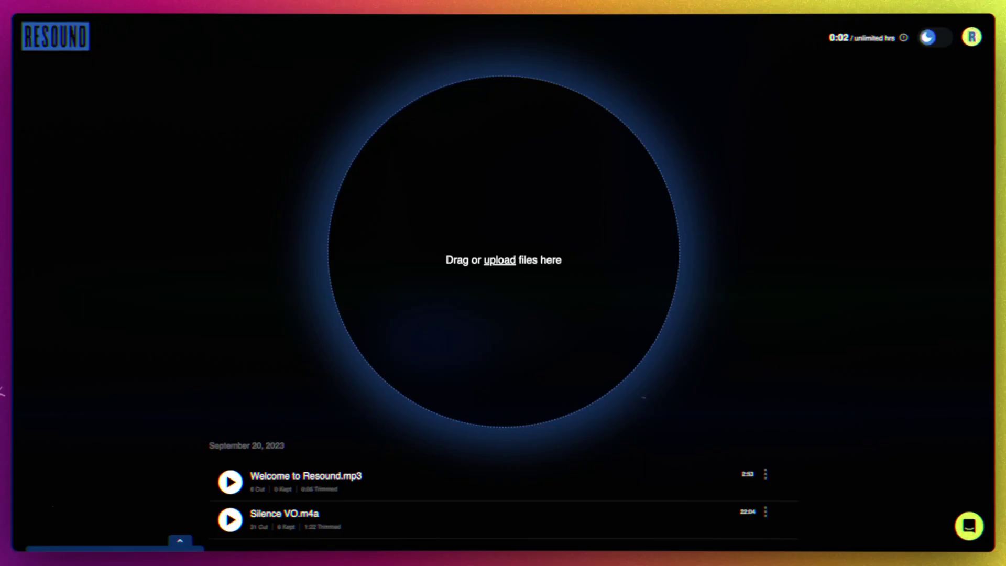
pyautogui.moveTo(18, 280); pyautogui.dragTo(536, 273)
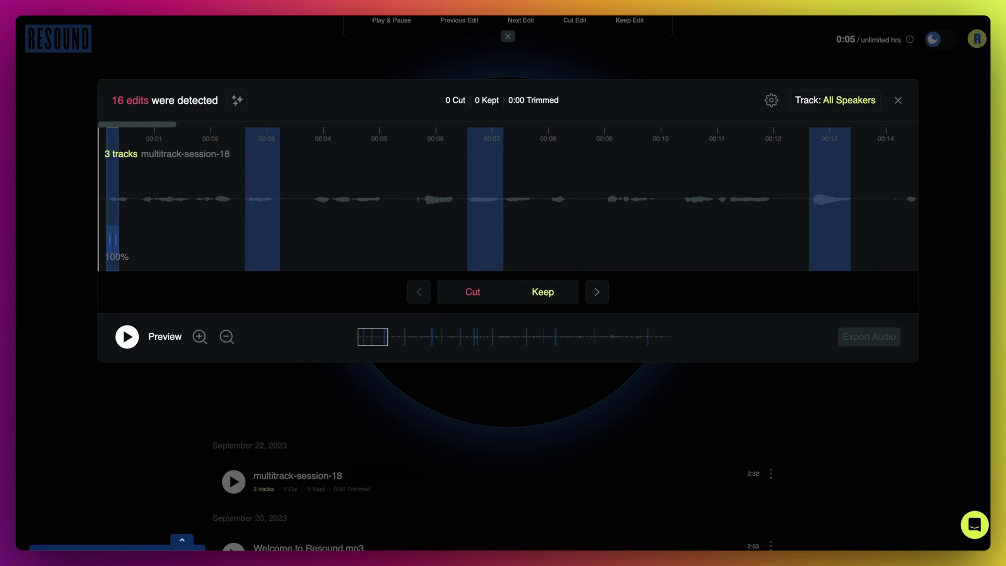
# - Apply the AI mix/master enhancement and turn on Enhance Audio in Editor Settings
pyautogui.click(240, 104)
pyautogui.click(772, 101)
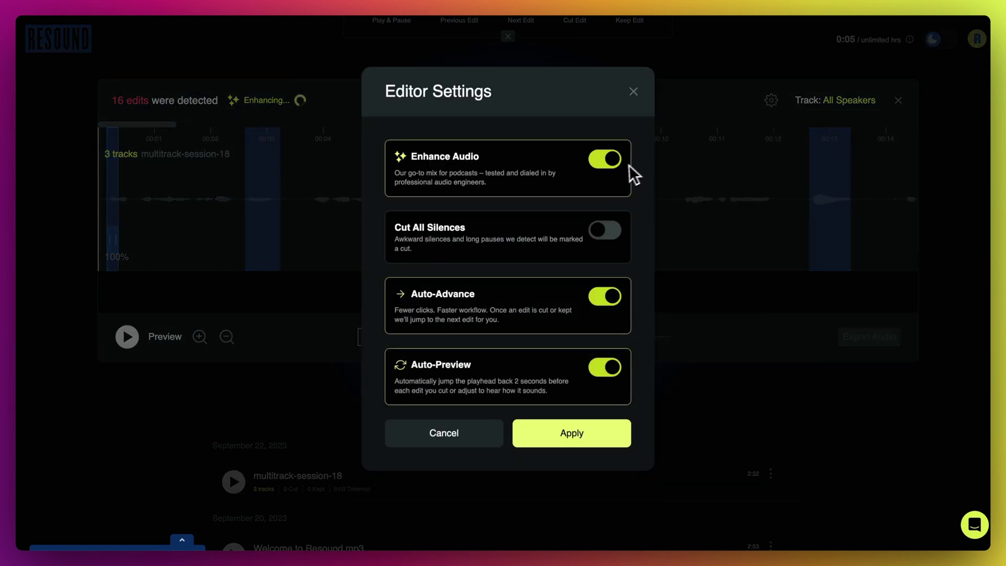
pyautogui.click(618, 166)
pyautogui.click(619, 167)
pyautogui.click(608, 159)
pyautogui.click(634, 93)
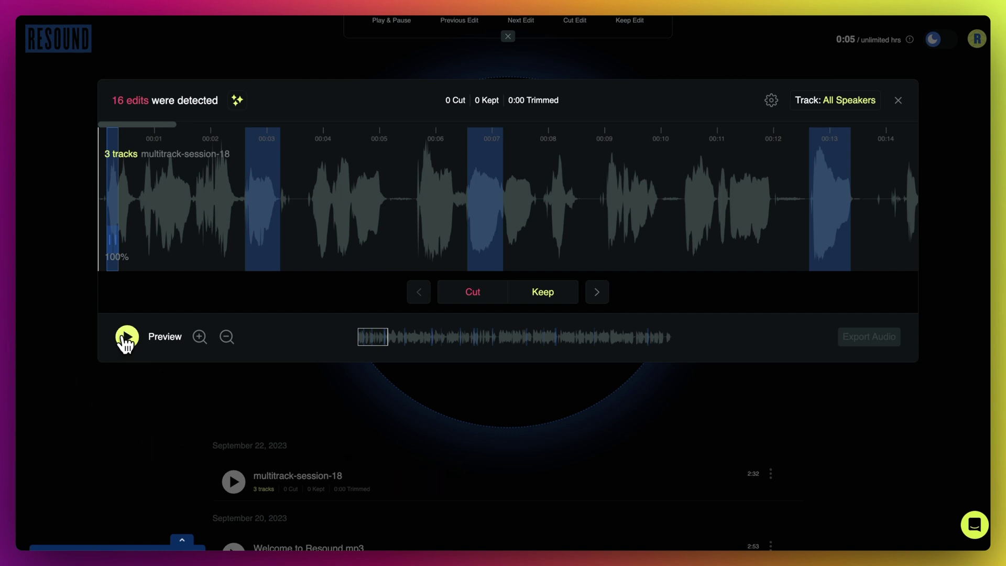
pyautogui.click(126, 342)
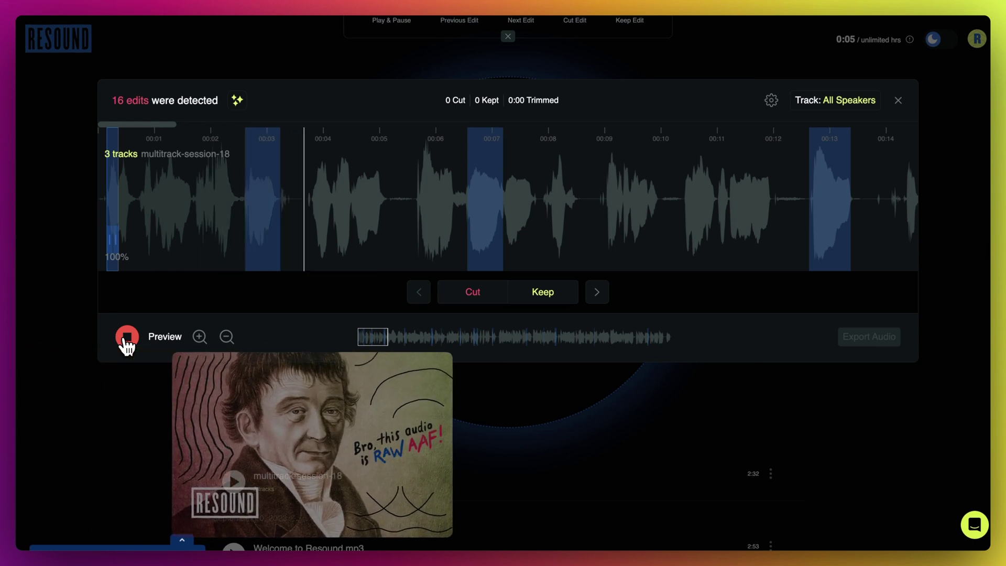
pyautogui.click(127, 341)
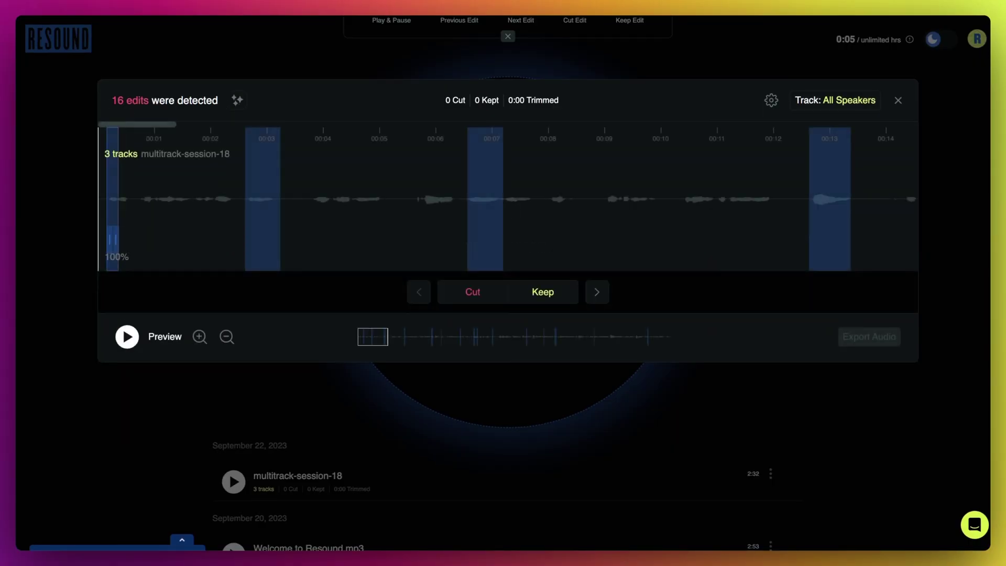
pyautogui.click(237, 104)
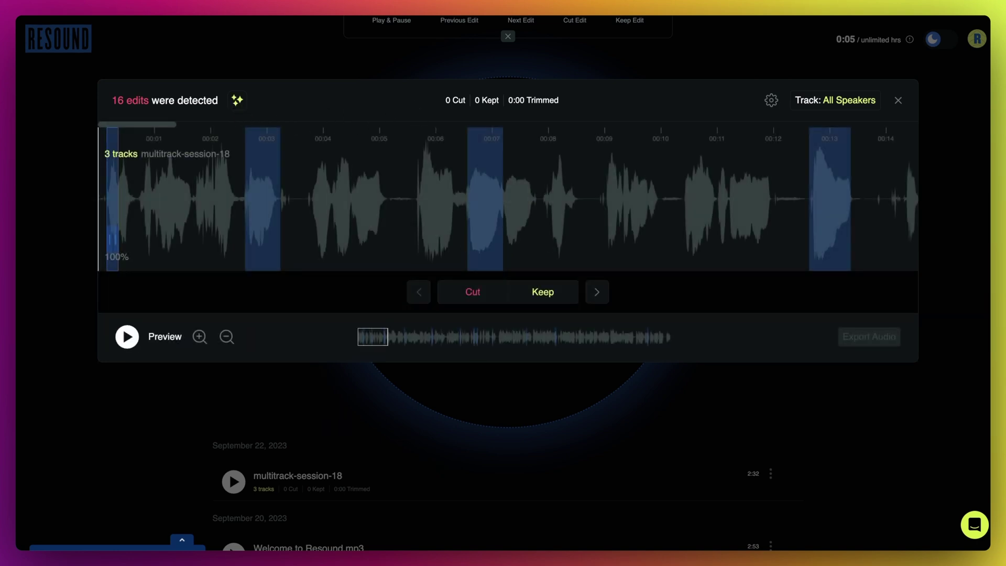
pyautogui.click(241, 105)
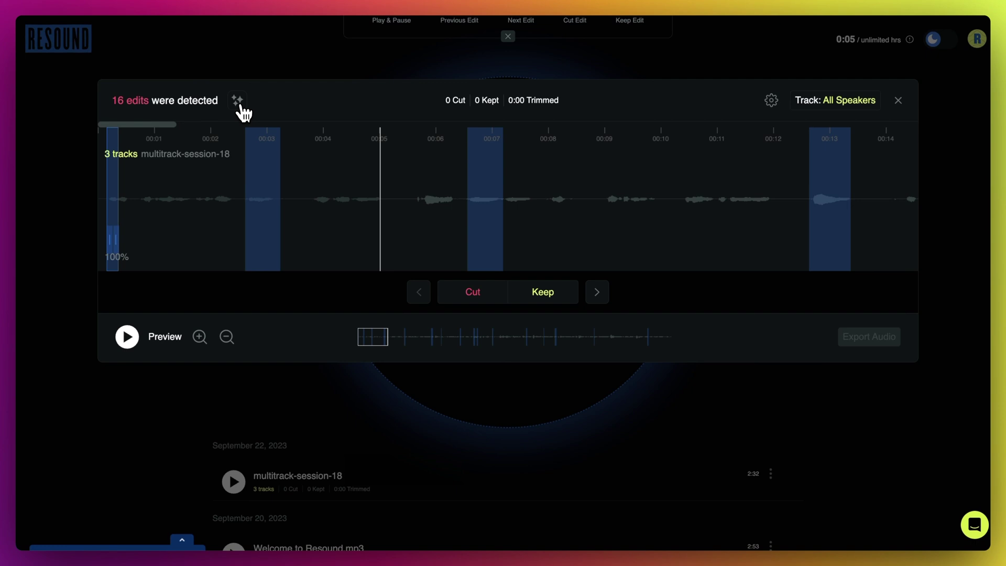
# - Re-enable the AI enhancement and cut all 16 detected edits, trimming 0:09
pyautogui.click(240, 105)
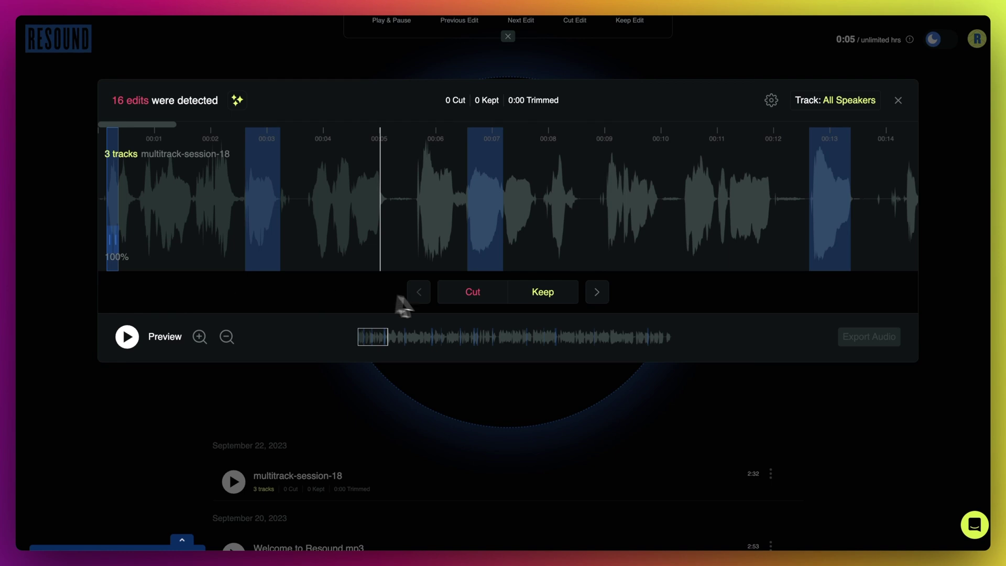
pyautogui.click(474, 294)
pyautogui.press('c')
pyautogui.press('c')
pyautogui.press('c')
pyautogui.press('c')
pyautogui.press('c')
pyautogui.press('c')
pyautogui.press('c')
pyautogui.press('c')
pyautogui.press('c')
pyautogui.press('c')
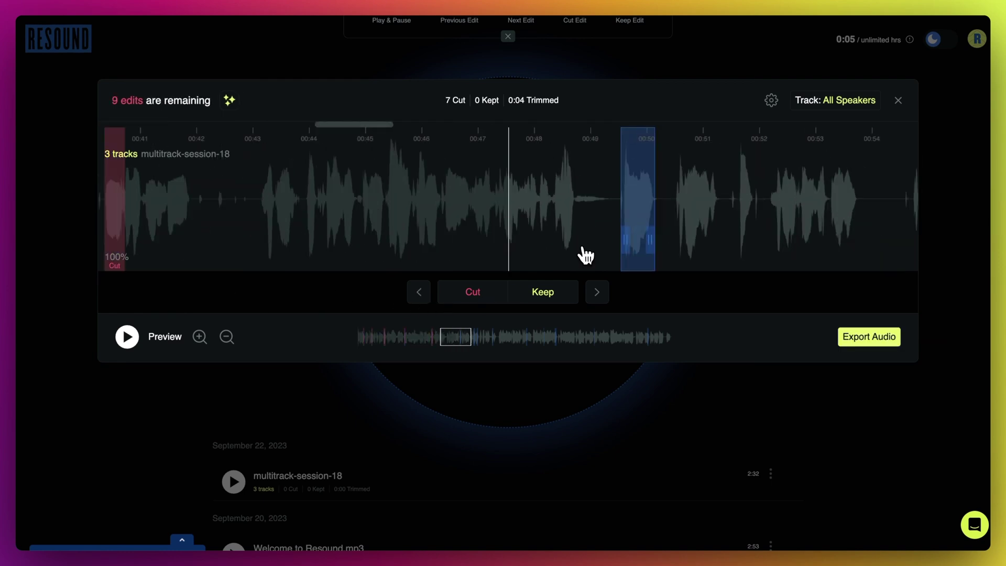
# - Enable .mp3 as an export format and play a preview of the session
pyautogui.click(876, 338)
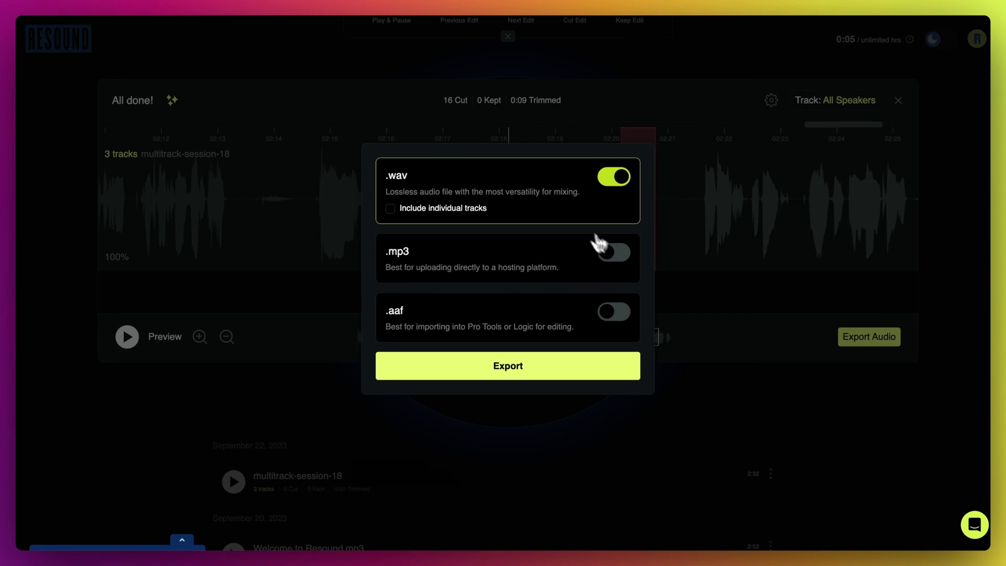
pyautogui.click(615, 253)
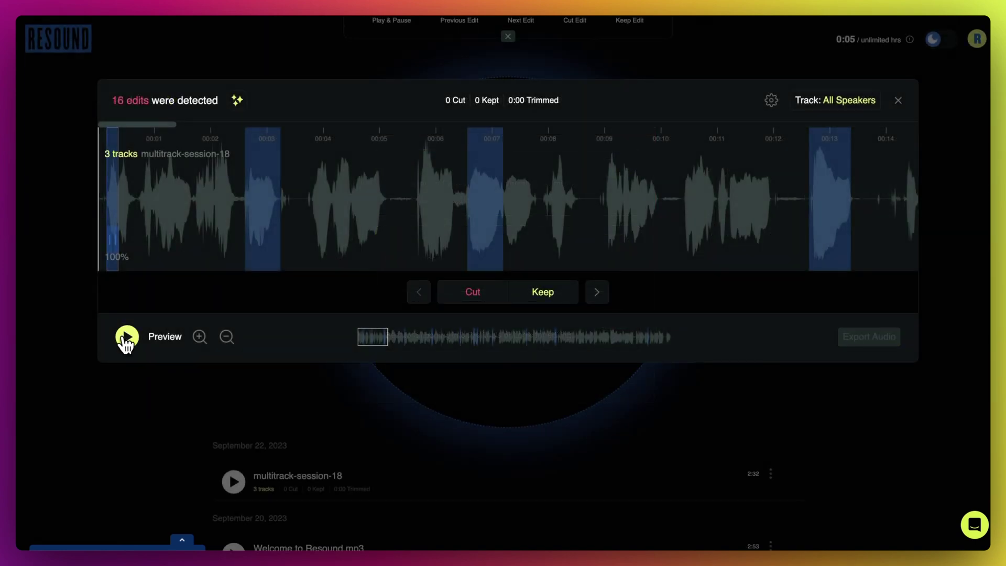
pyautogui.click(126, 340)
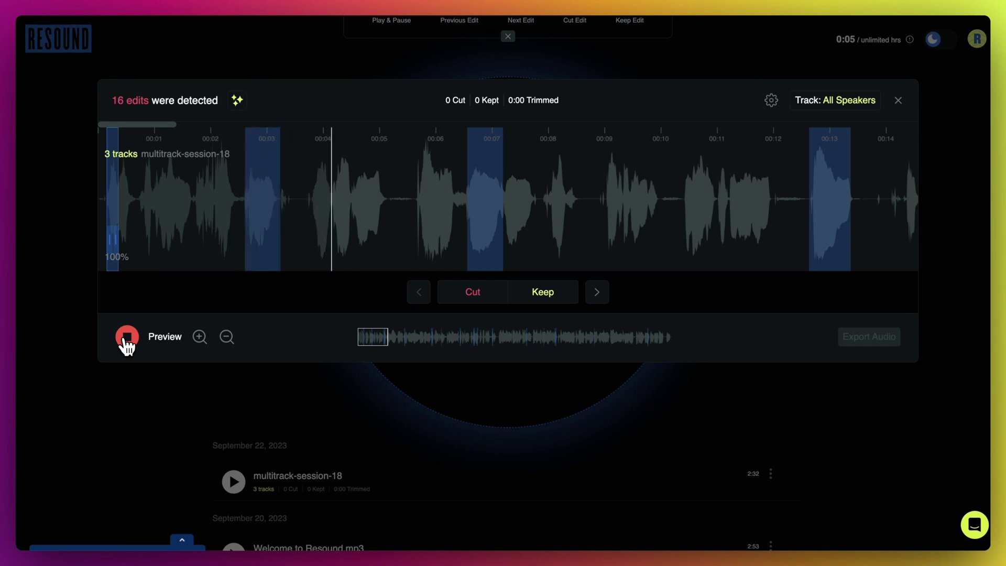
# - Stop the preview, compare the original with the enhanced audio, keep enhancement on, and cut the first edit
pyautogui.click(127, 340)
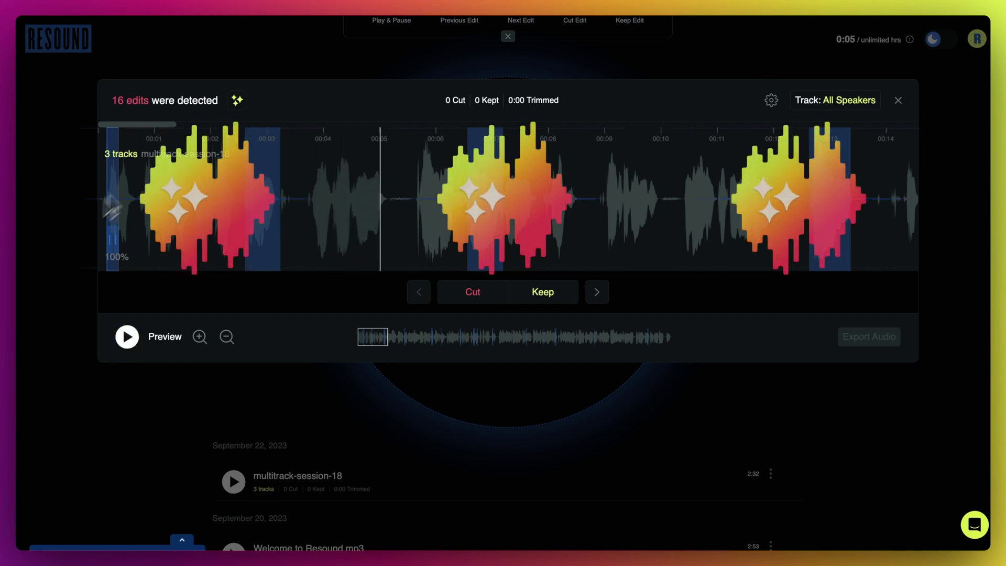
pyautogui.click(240, 104)
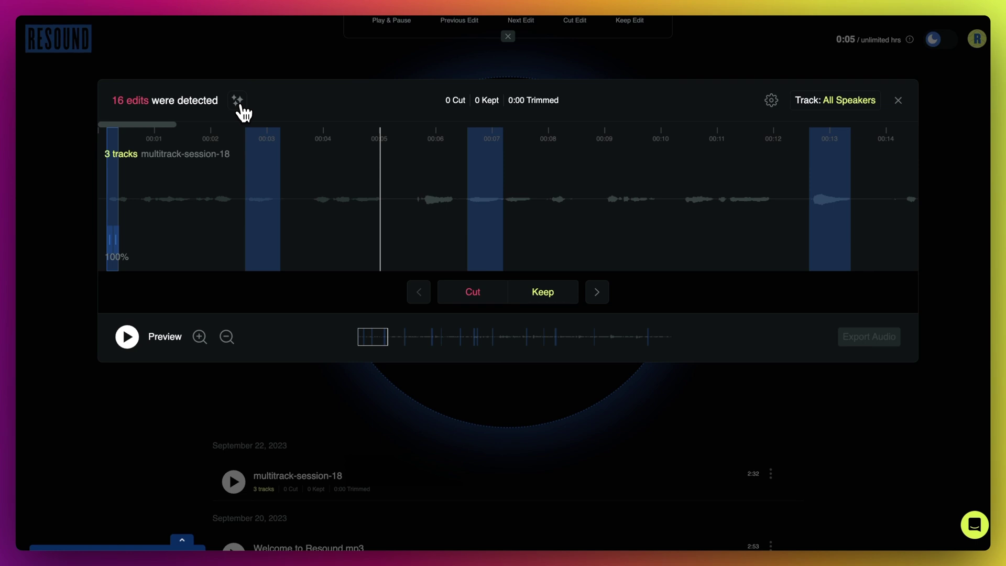
pyautogui.click(243, 110)
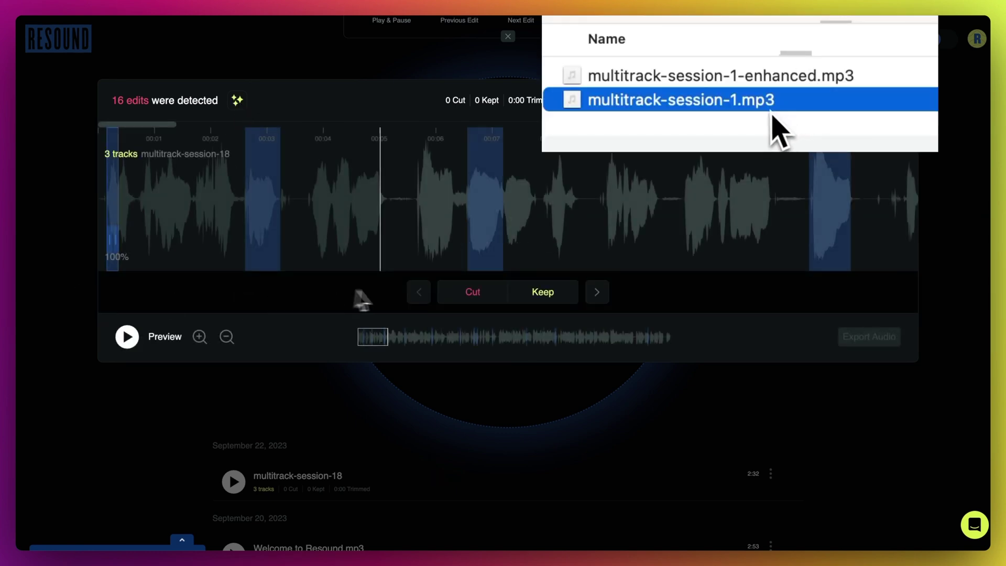
pyautogui.click(487, 302)
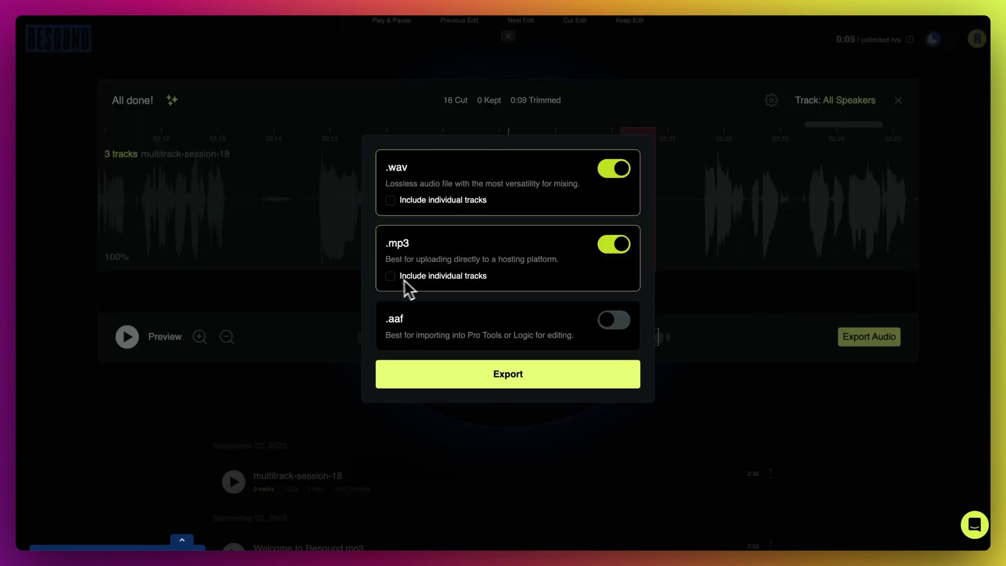
# - Export as MP3 only, with individual tracks included and .wav switched off
pyautogui.click(390, 277)
pyautogui.click(394, 281)
pyautogui.click(391, 277)
pyautogui.click(618, 173)
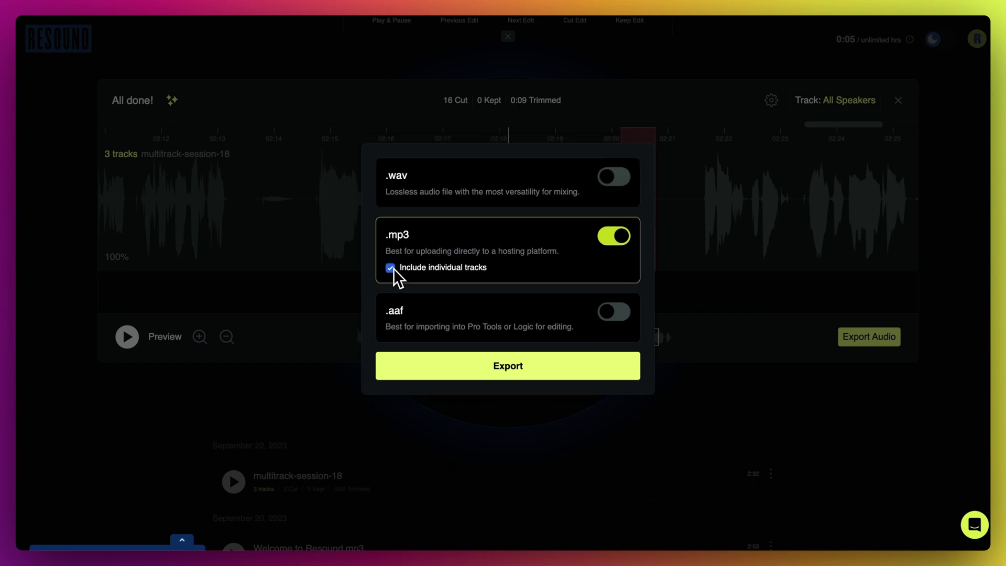
pyautogui.click(486, 374)
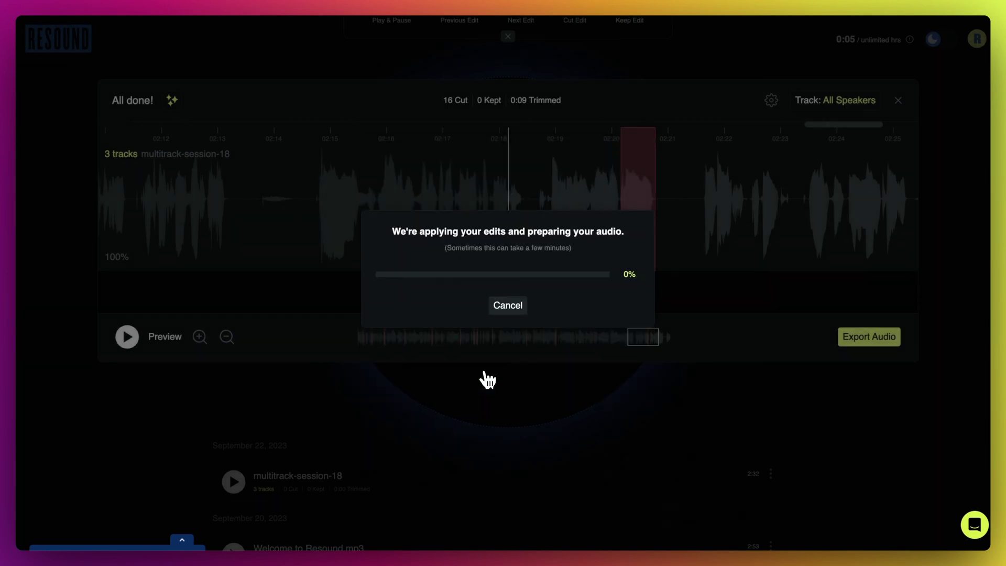